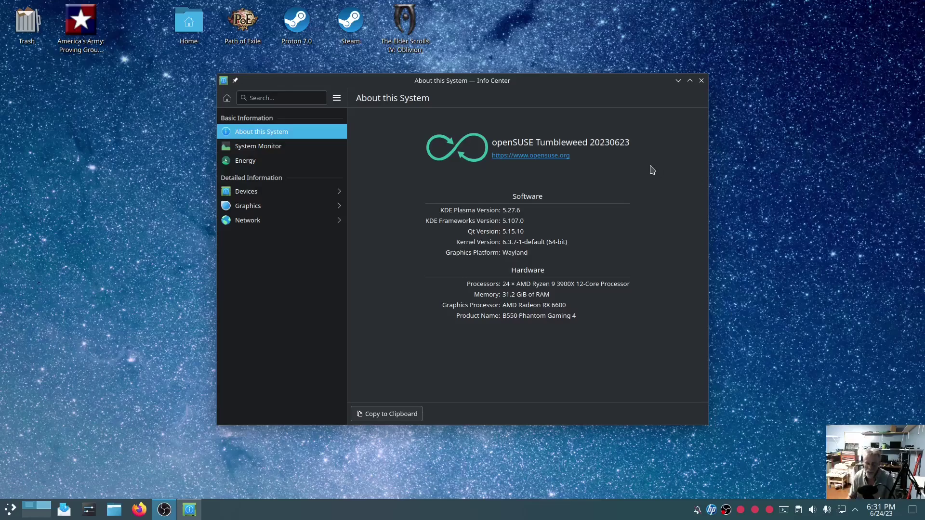
Close the system information window and load lowtechlinux.com in Firefox
left_click(701, 81)
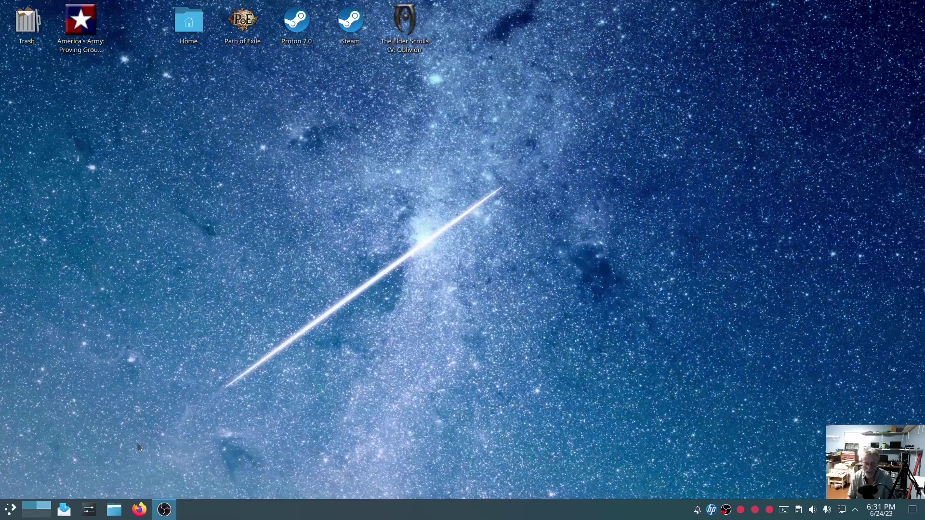
left_click(139, 510)
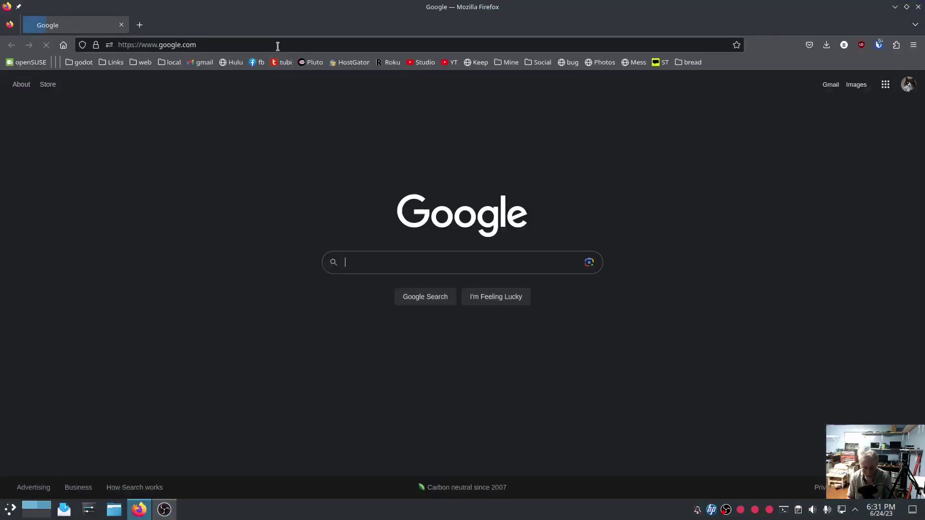
left_click(277, 45)
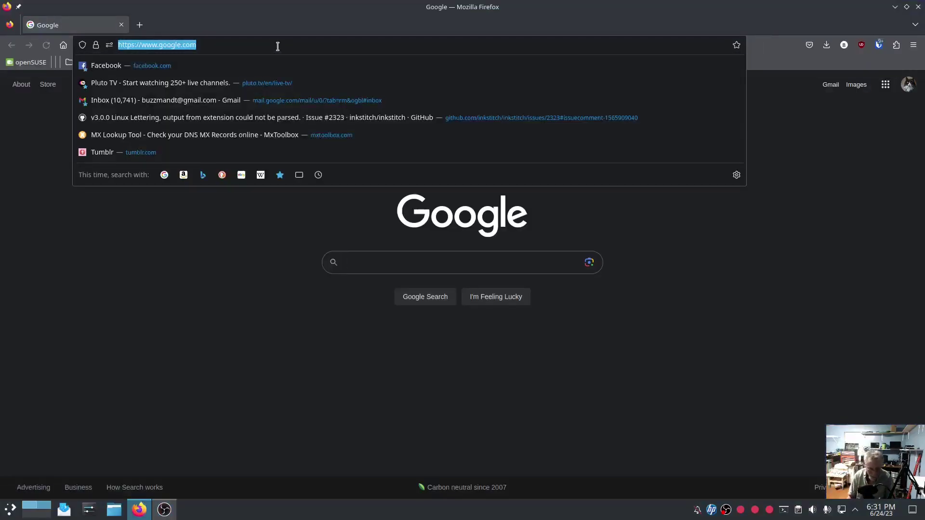
type("lowtec")
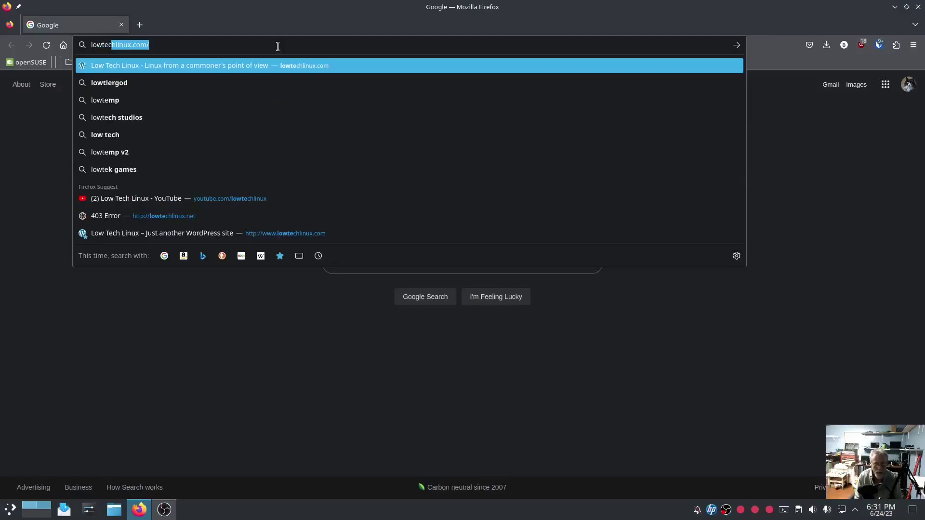
type("hl")
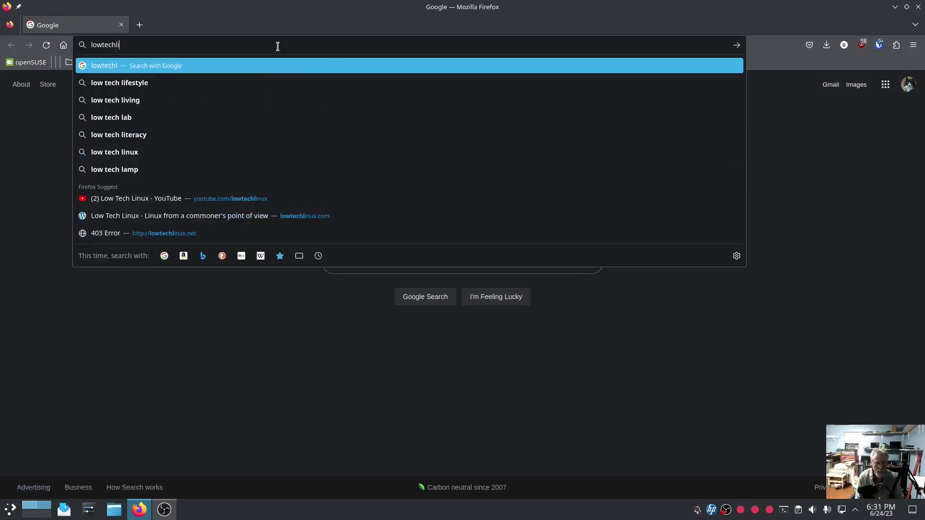
type("i")
key("Return")
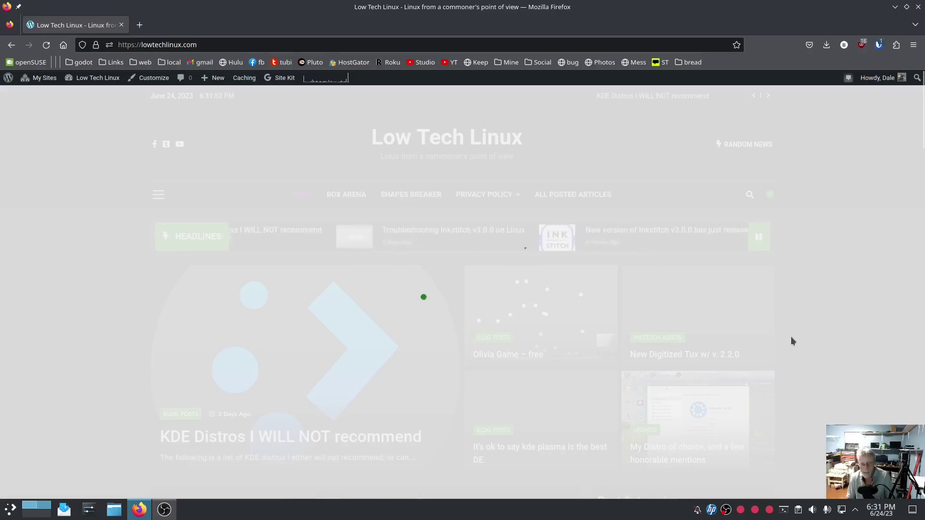
Go to the Linux post category and open the '30 Days on OpenSuse Tumbleweed' post
scroll(800, 330, "down", 5)
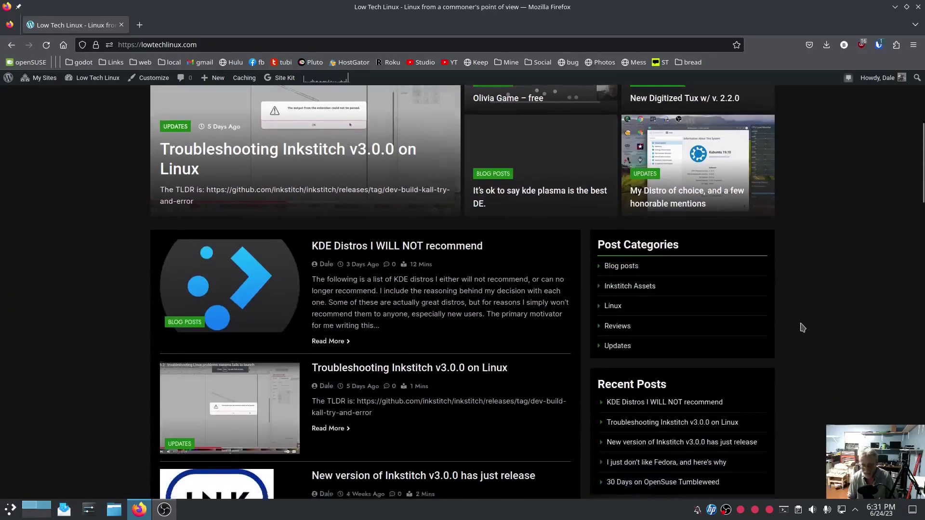
scroll(802, 328, "down", 1)
left_click(611, 234)
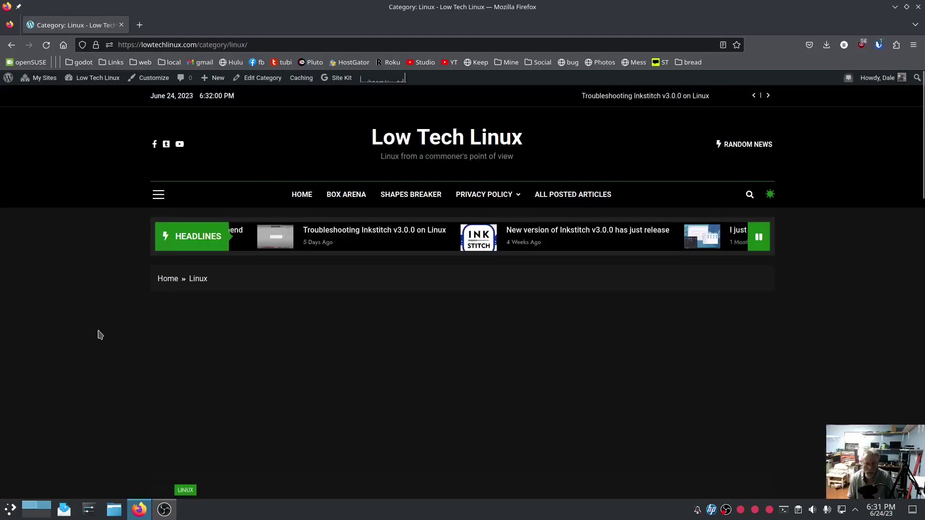
scroll(106, 316, "down", 5)
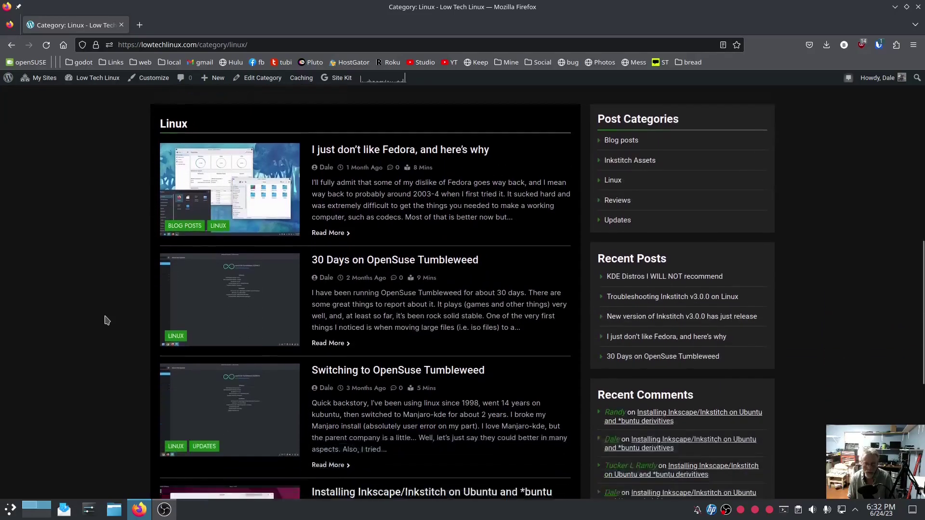
left_click(367, 237)
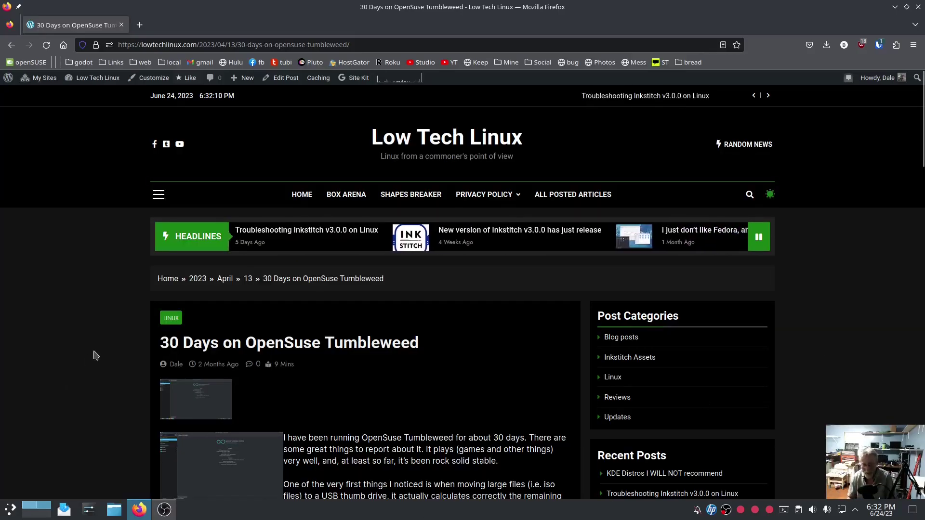
Scroll the article down to the Wayland, Pipewire, OBS and gaming paragraphs
scroll(98, 354, "down", 5)
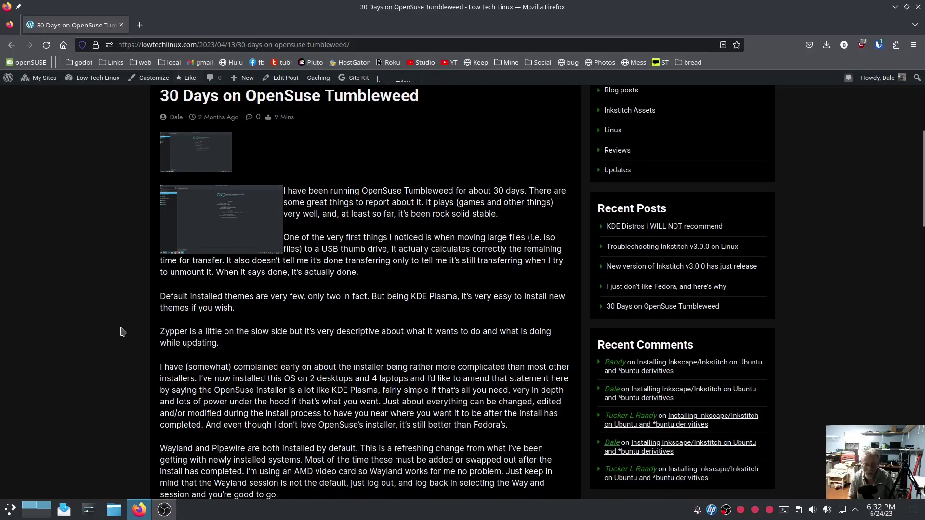
scroll(124, 332, "down", 3)
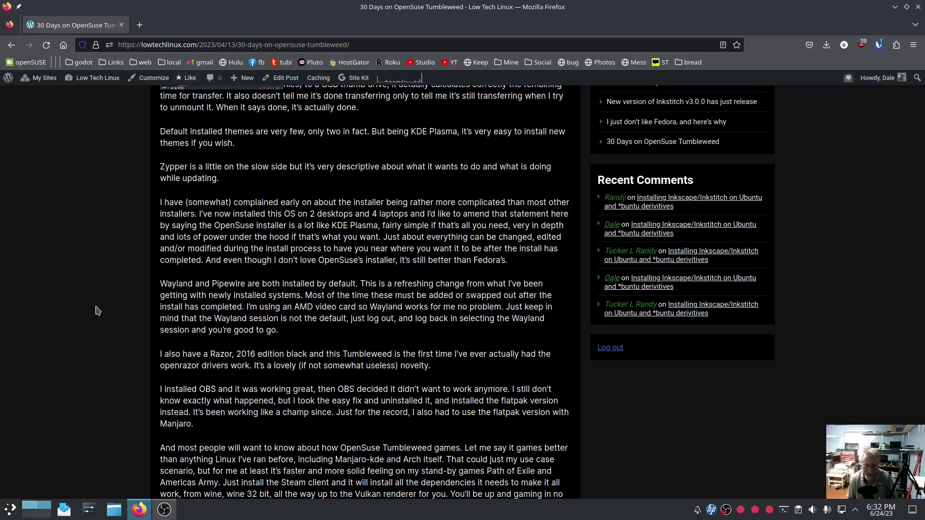
scroll(169, 256, "down", 3)
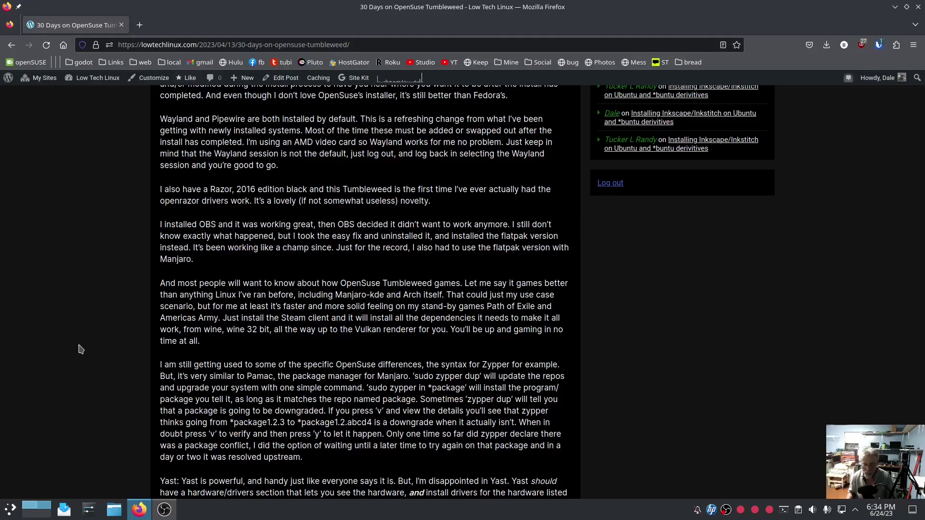
Scroll through the '30 Days on OpenSuse Tumbleweed' article text
scroll(81, 349, "down", 3)
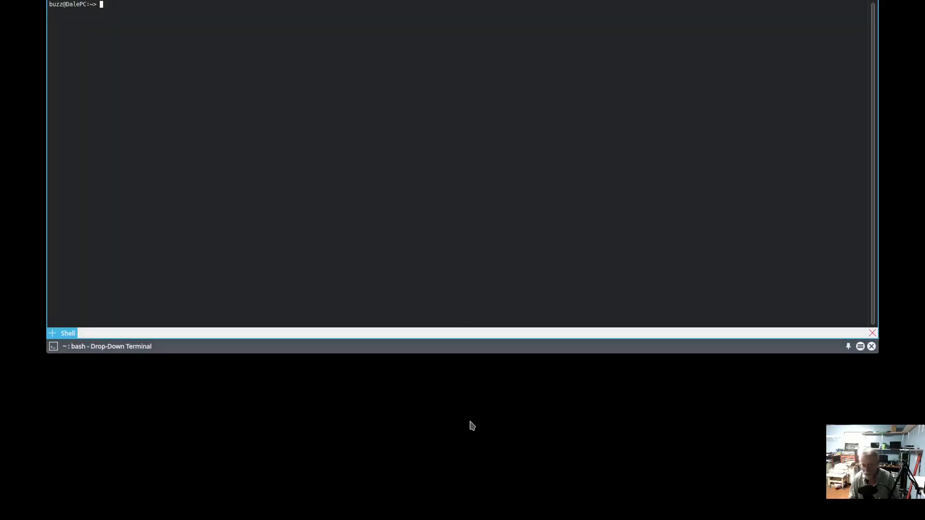
Bring up the KDE application launcher with the Meta key
key("super")
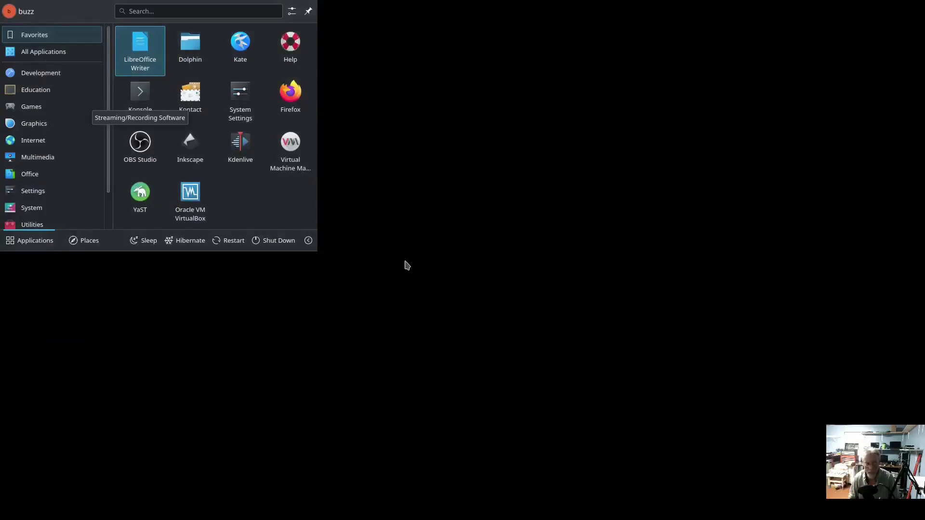
Open System Settings and view the Power Management Energy Saving page
left_click(240, 100)
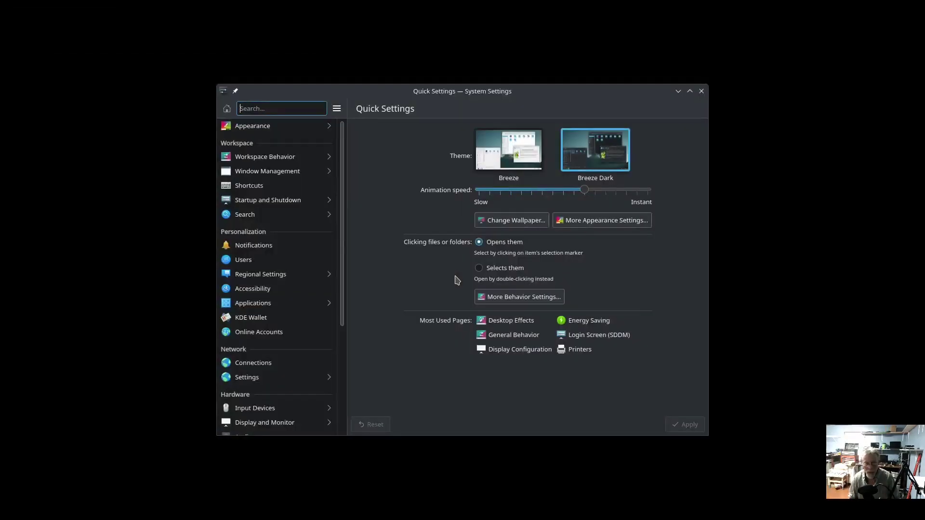
scroll(294, 296, "down", 2)
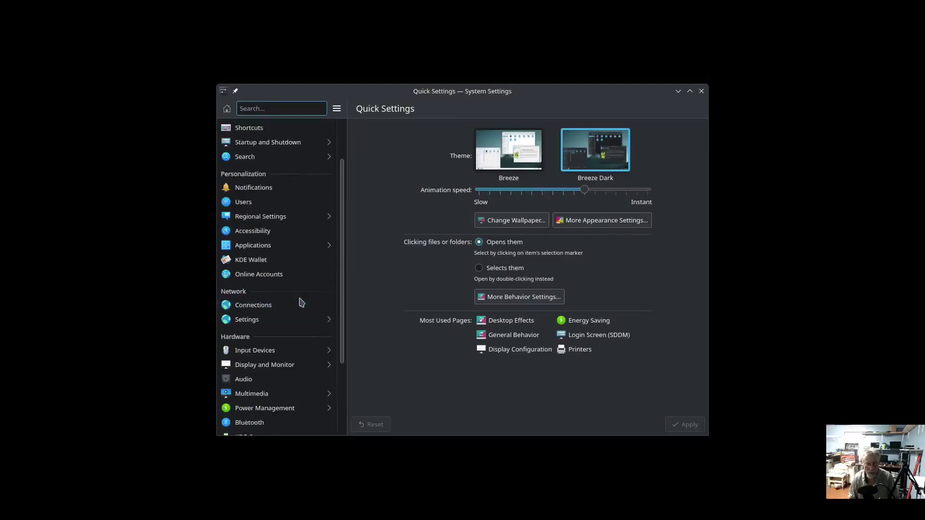
left_click(271, 410)
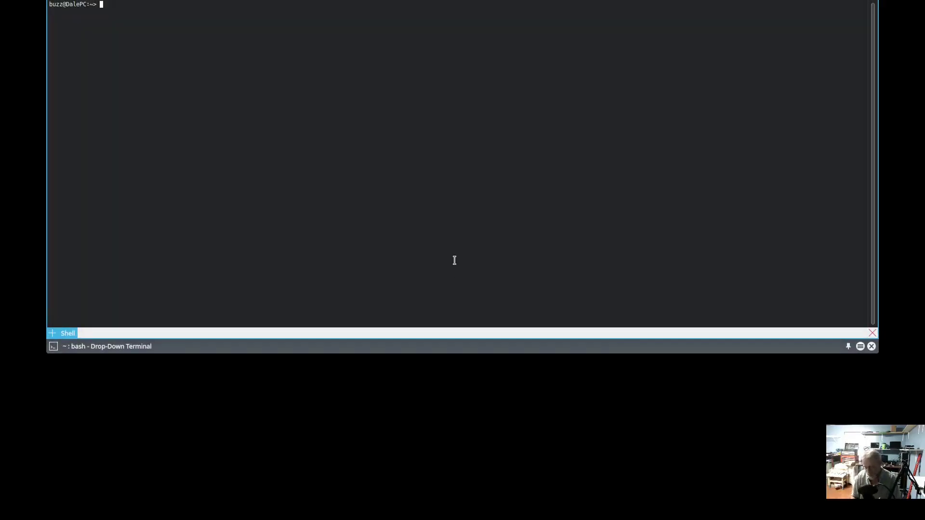
Rerun 'sudo zypper dup' from history and authenticate with the root password
key("Up")
key("Return")
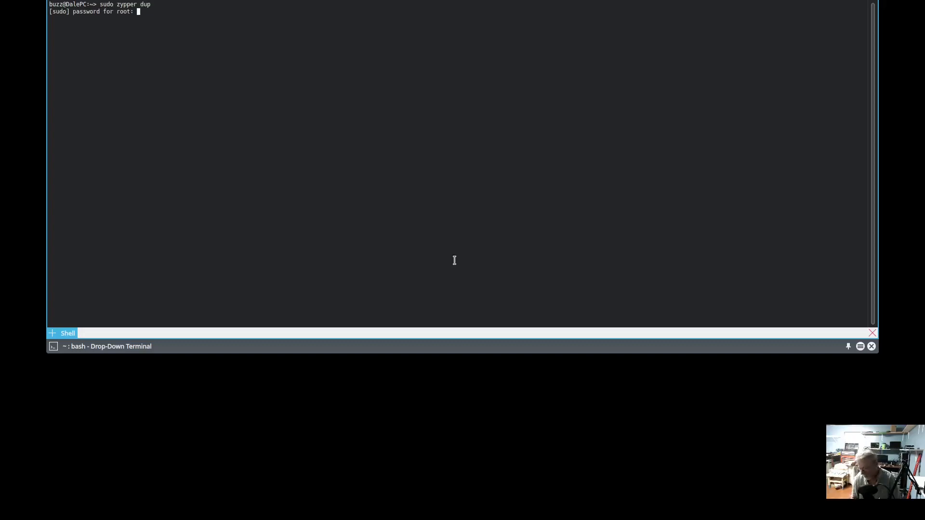
key("Return")
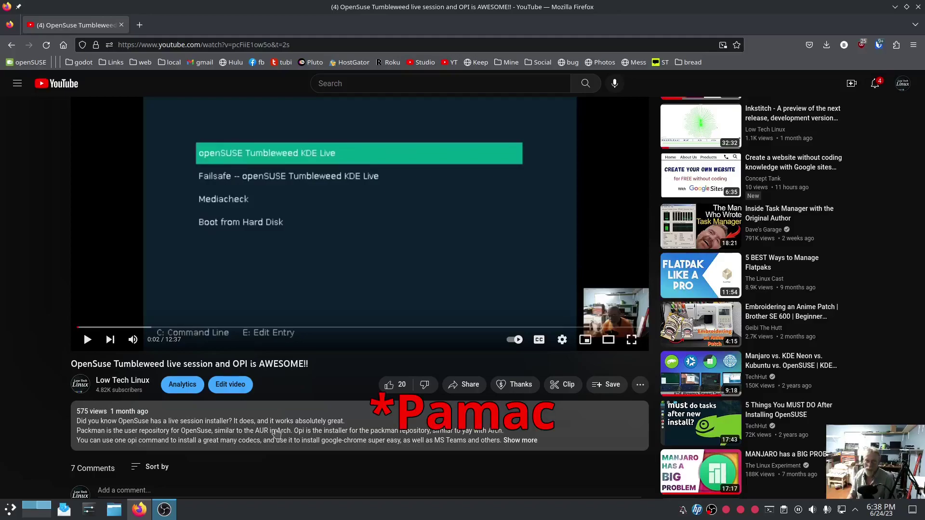
Review the YouTube video's description explaining Packman and opi
mouse_move(772, 144)
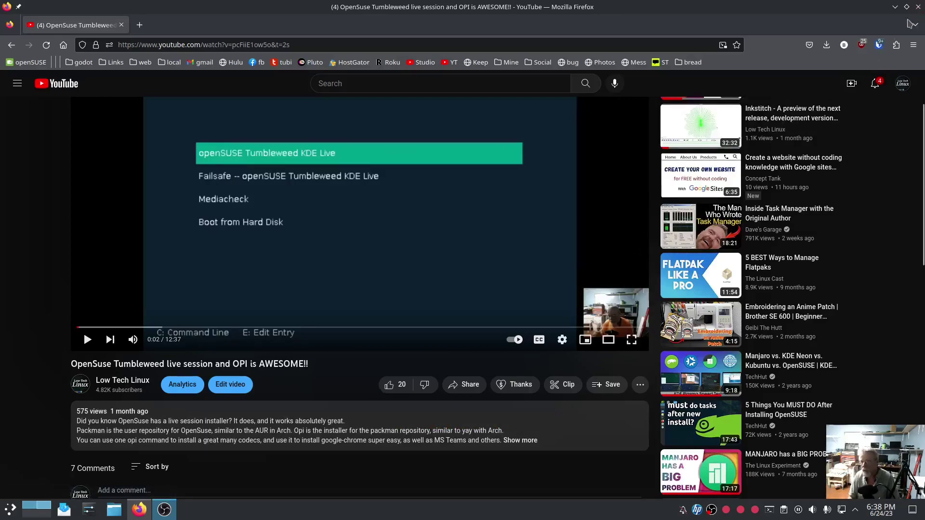
Minimize Firefox and launch Konsole from the application launcher
left_click(894, 7)
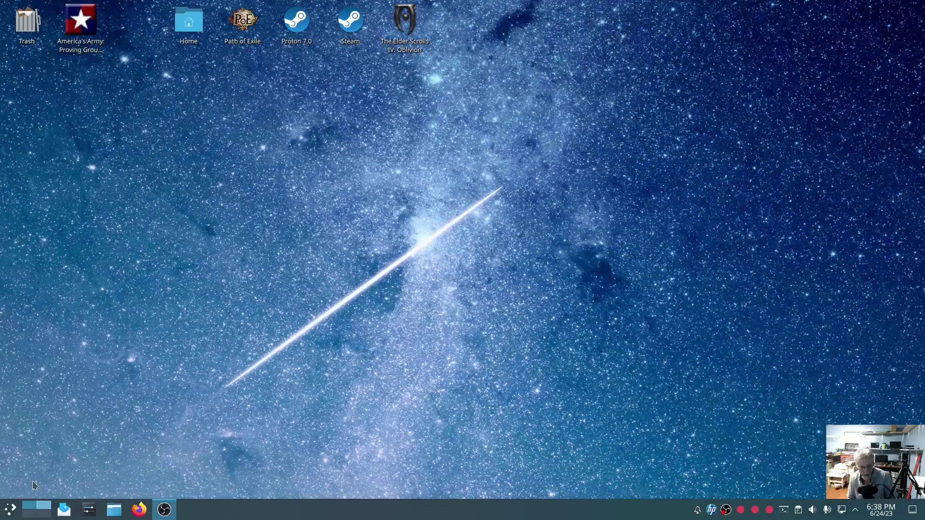
left_click(9, 509)
left_click(138, 340)
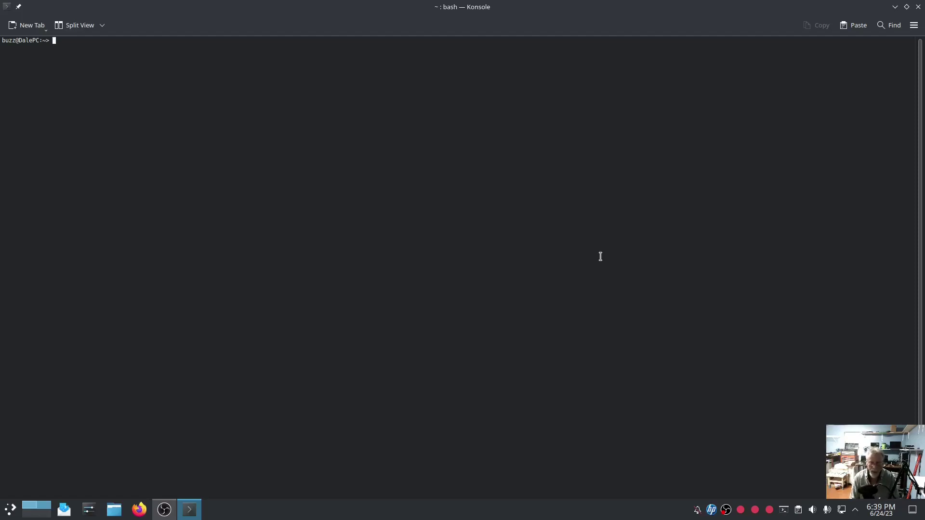
Run 'sudo zypper in opi' and authenticate with the root password
type("sudo zy")
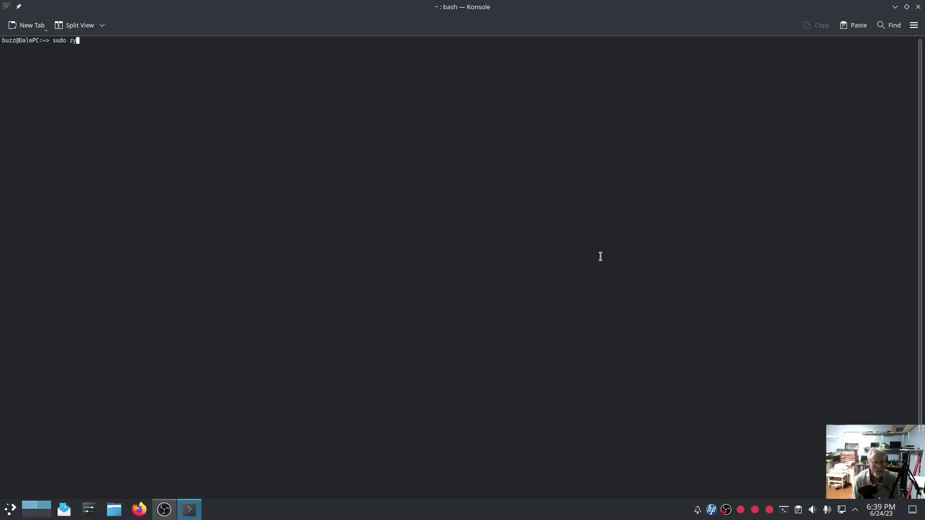
type("pper in opi")
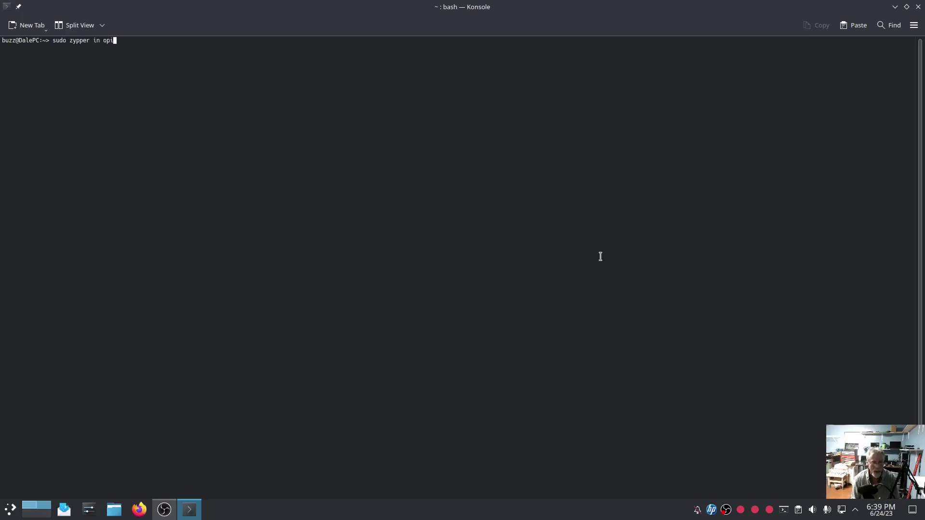
key("Return")
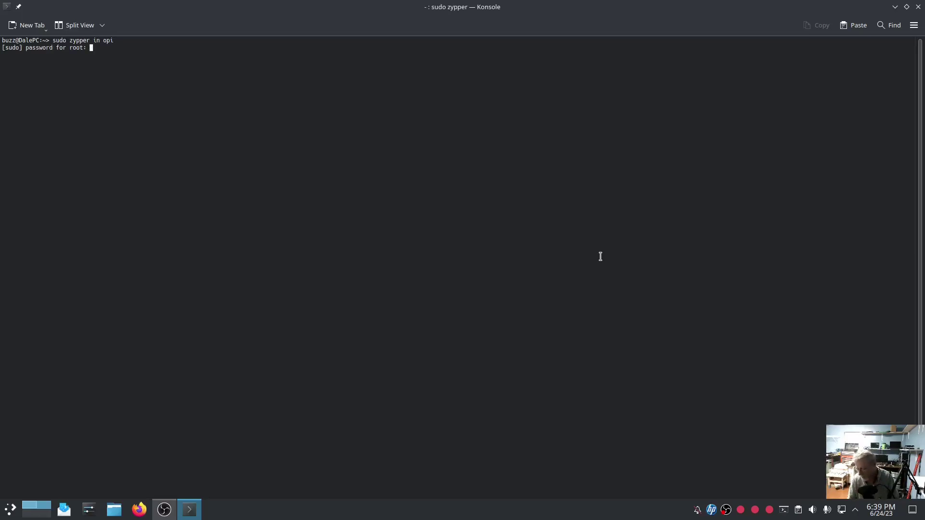
key("Return")
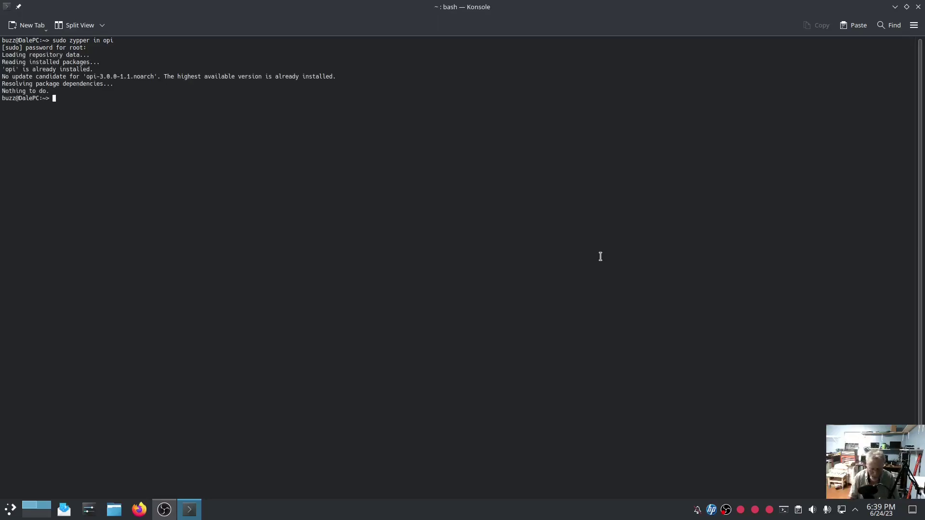
Run 'sudo opi codecs' and answer 'n' to installing codecs from Packman
type("sudo op")
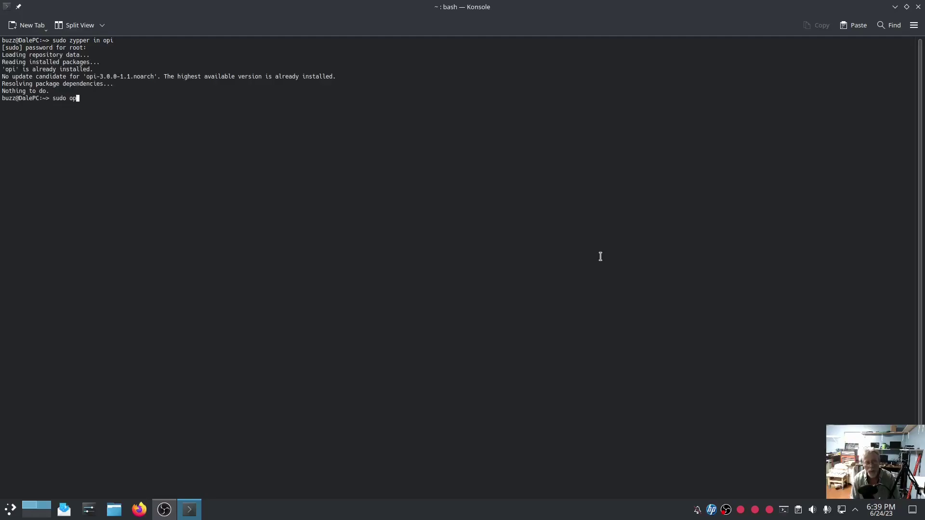
type("i codecs")
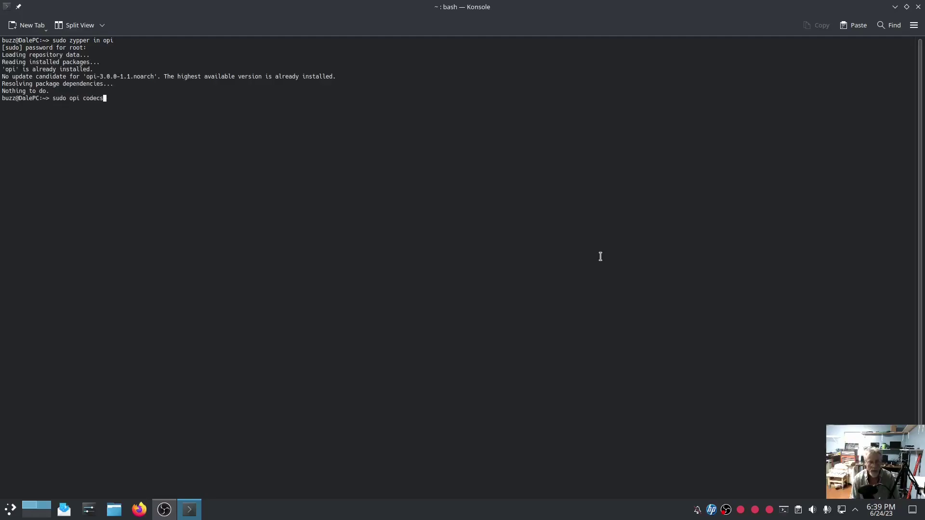
key("Return")
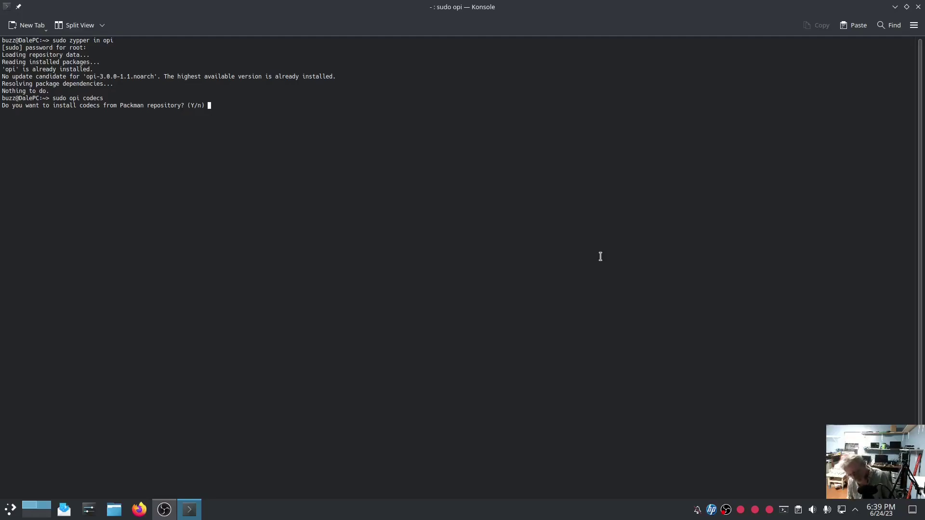
type("n")
key("Return")
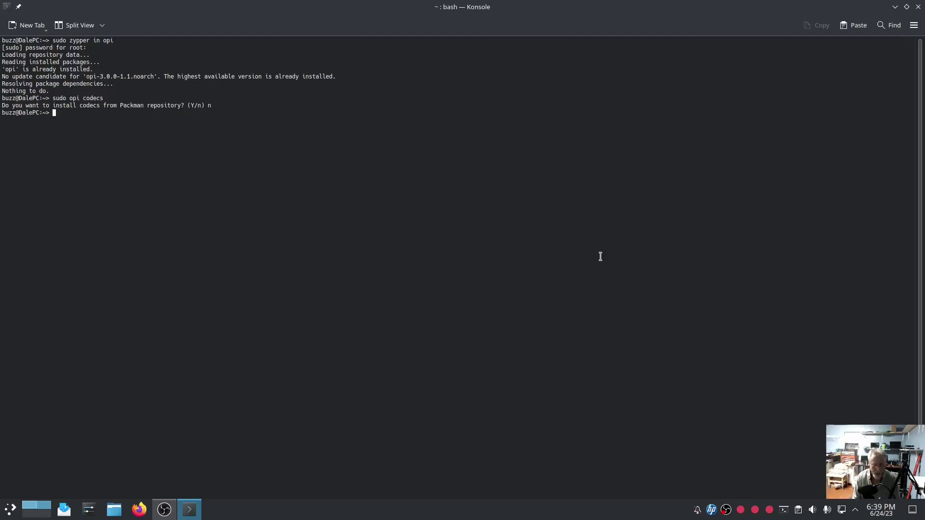
Run 'sudo opi google-chrome' and answer 'n' to decline the Google repository install
type("sudo opi ")
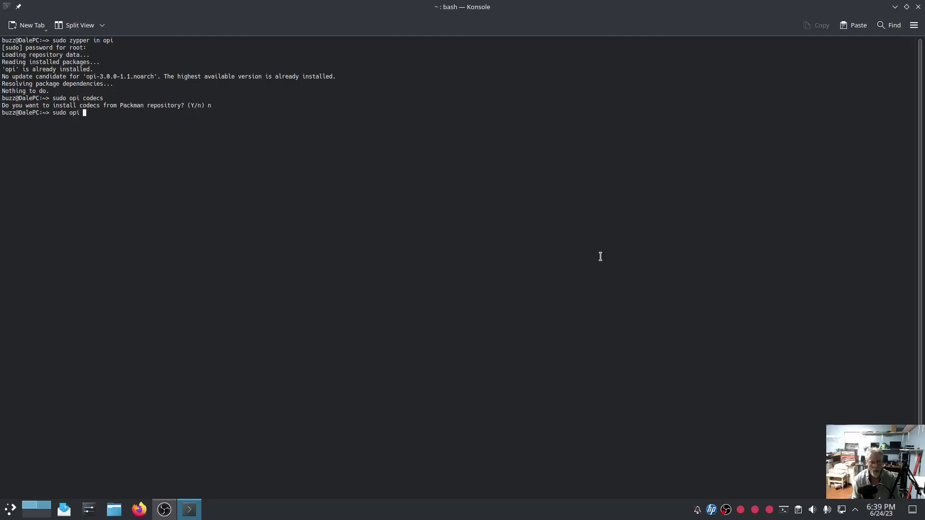
type("google-chrome")
key("Return")
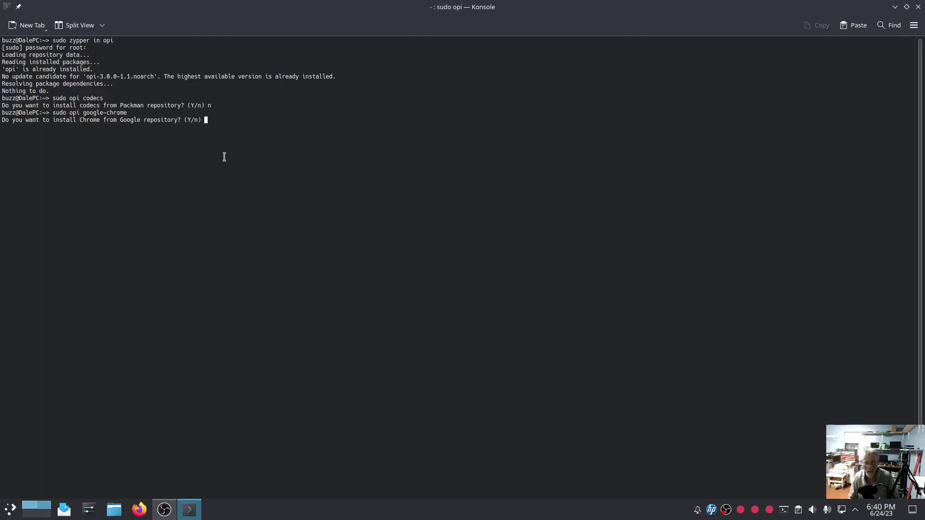
type("n")
key("Return")
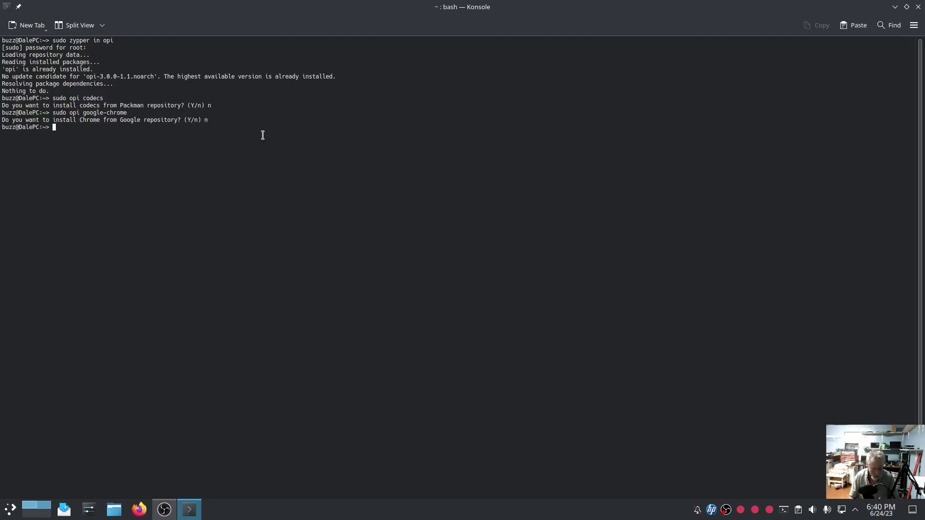
Search with 'sudo opi teams', review the 24 results, then quit with 00
type("sudo opi ")
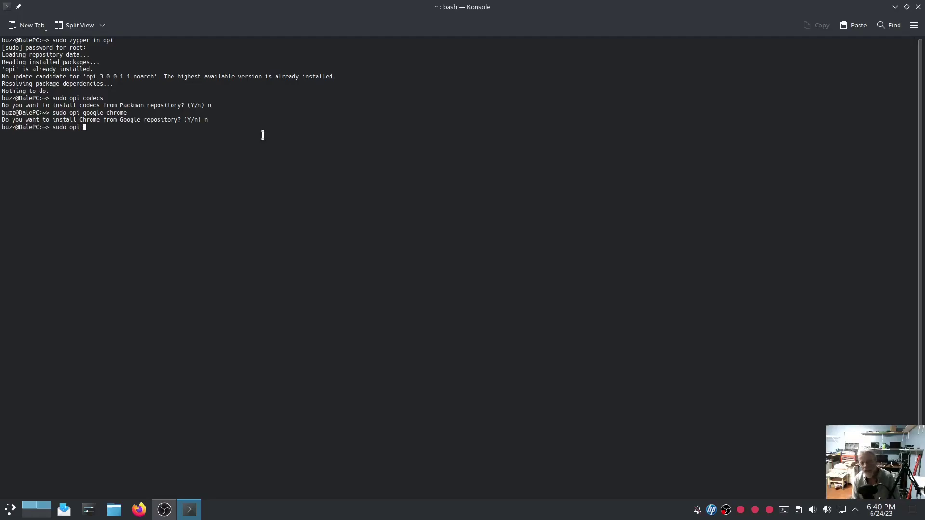
type("teams")
key("Return")
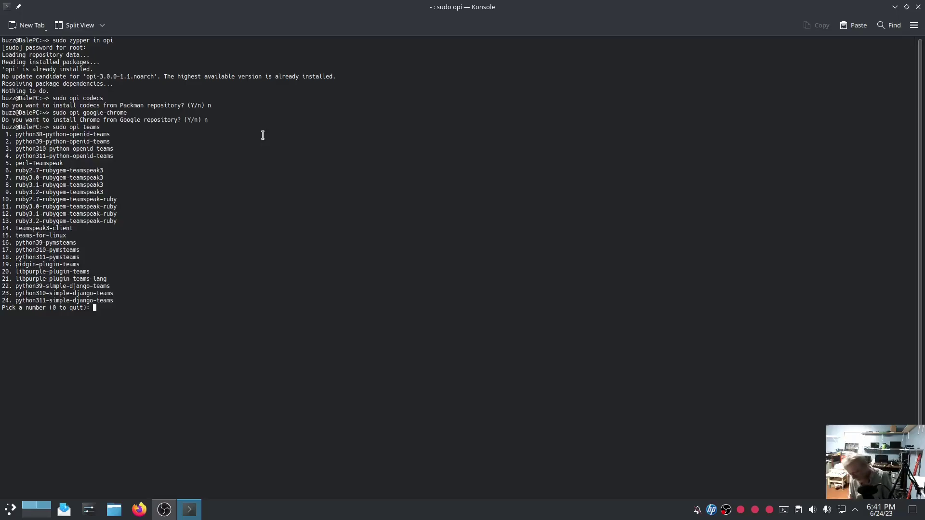
type("00")
key("Return")
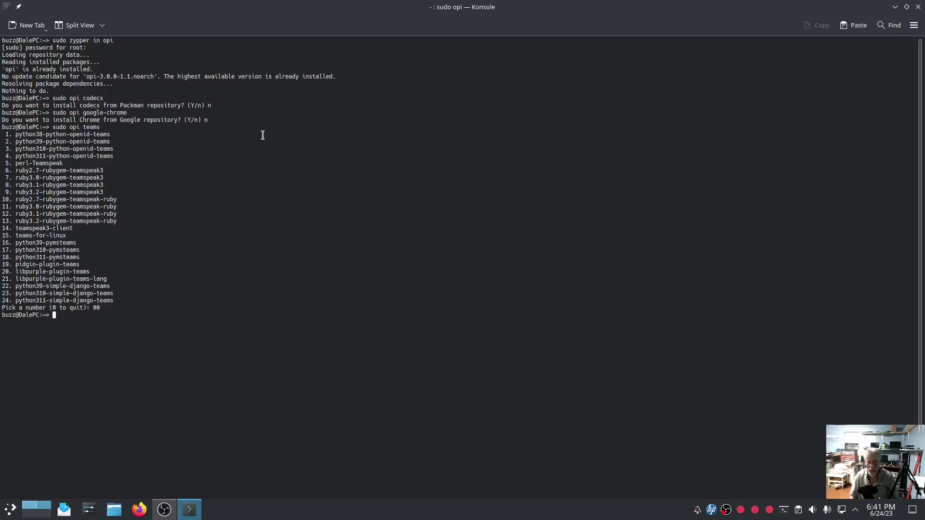